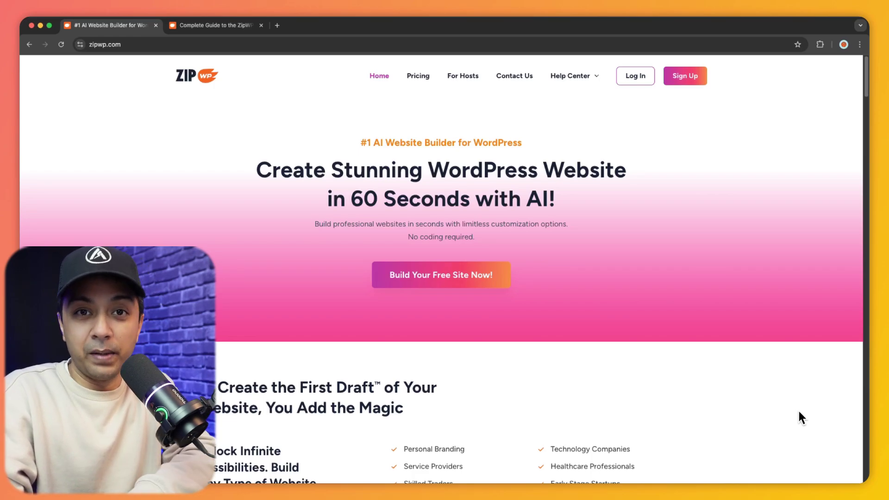
- Bring up the tab with the 'Complete Guide to the ZipWP Chrome Extension' docs
key(ctrl+Tab)
click(137, 34)
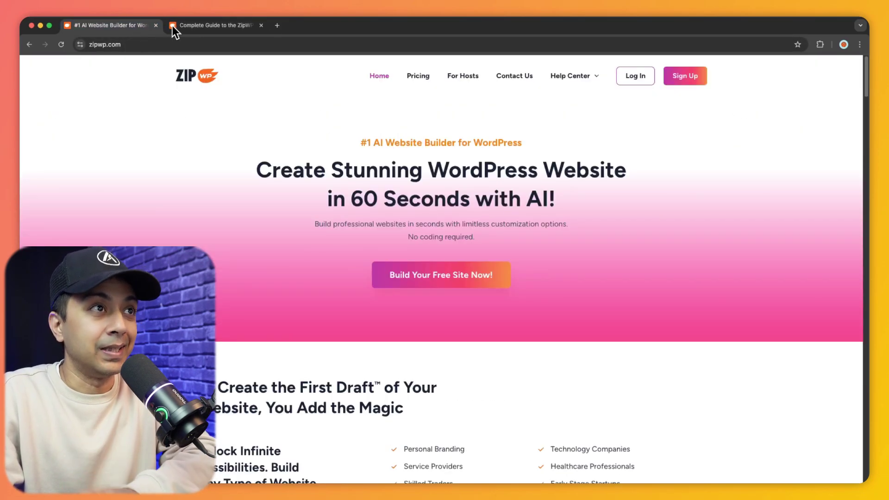
click(190, 26)
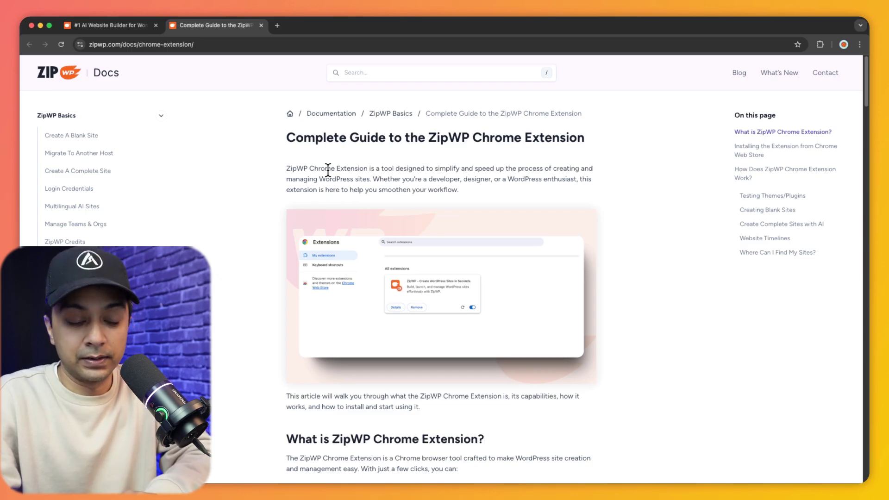
- In a new tab, find 'zipwp' in the Chrome Web Store and open its detail page
key(super+t)
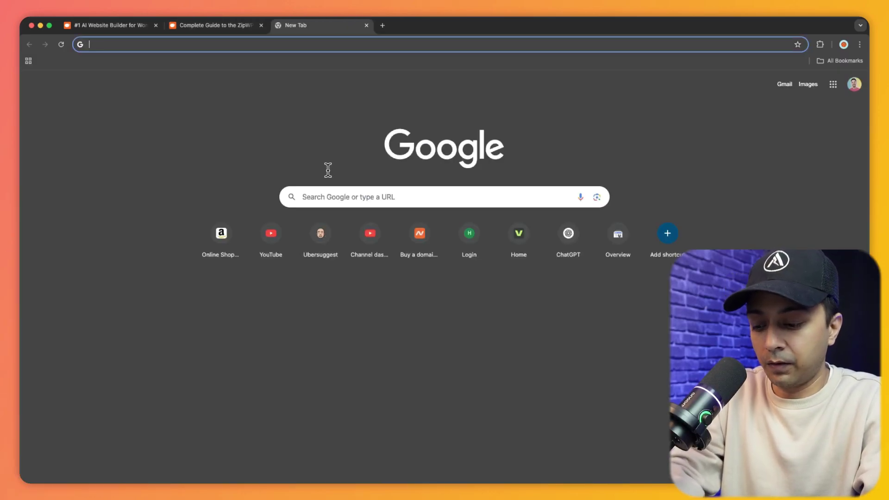
text(chrome)
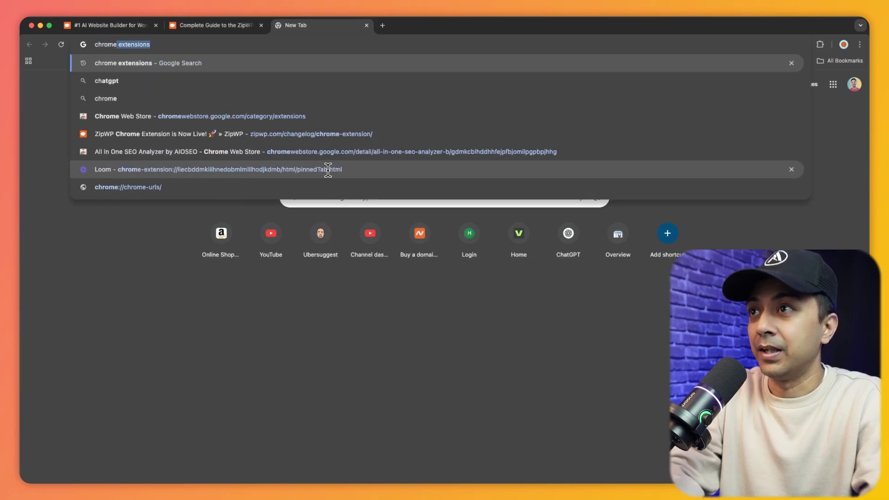
key(Return)
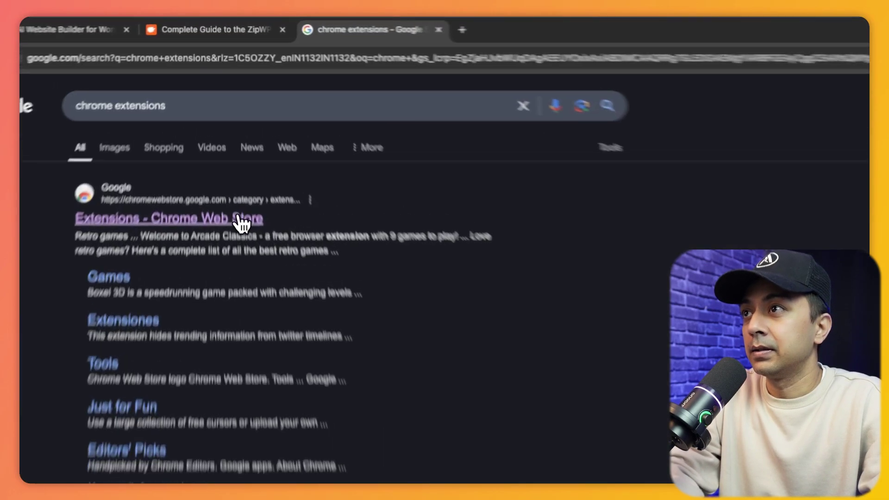
click(232, 153)
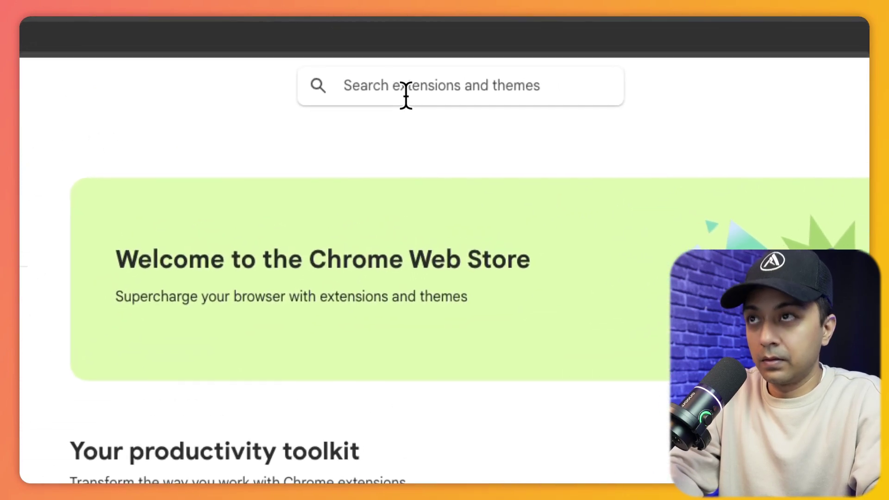
click(406, 96)
text(zip)
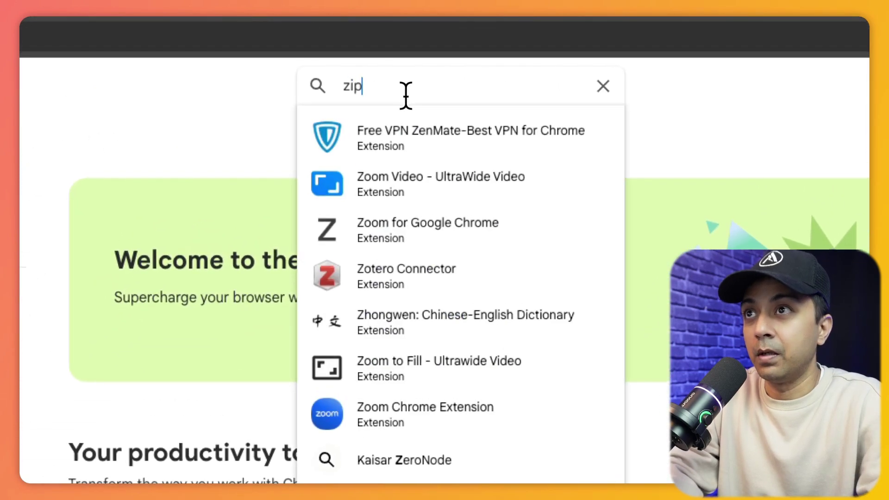
text(wp)
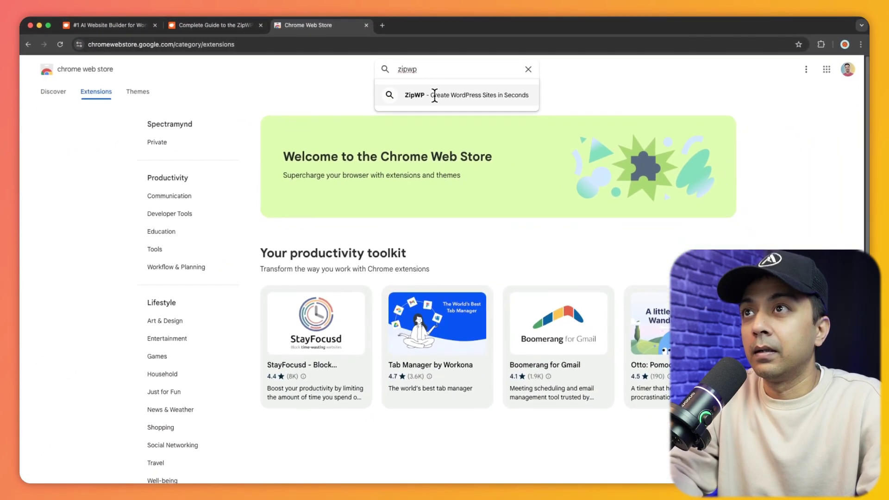
click(432, 100)
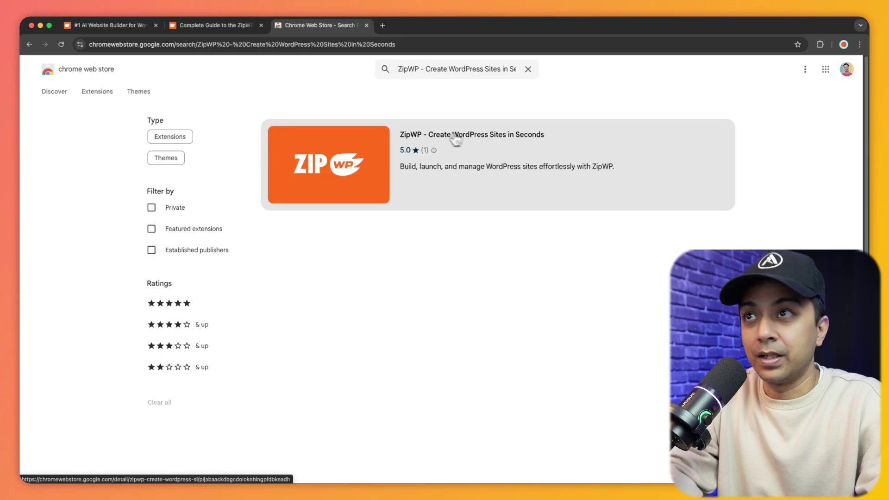
click(449, 138)
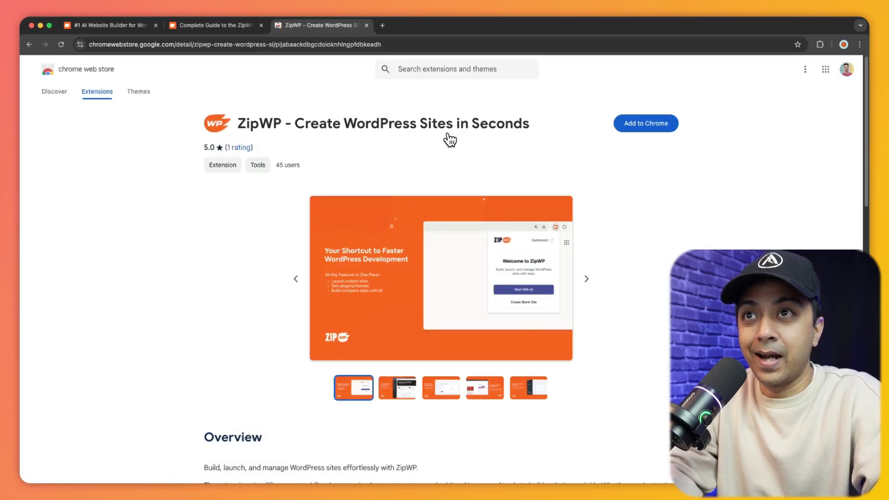
- Add the ZipWP extension to Chrome and pin it to the toolbar
click(652, 128)
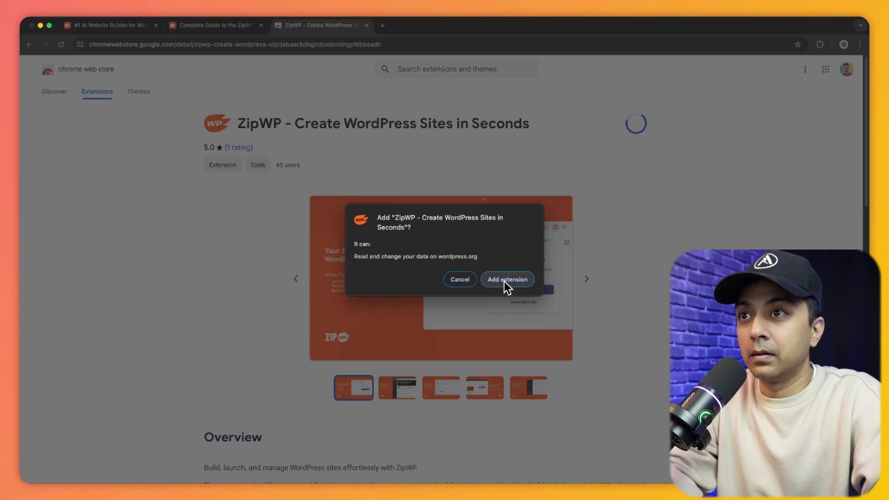
click(504, 280)
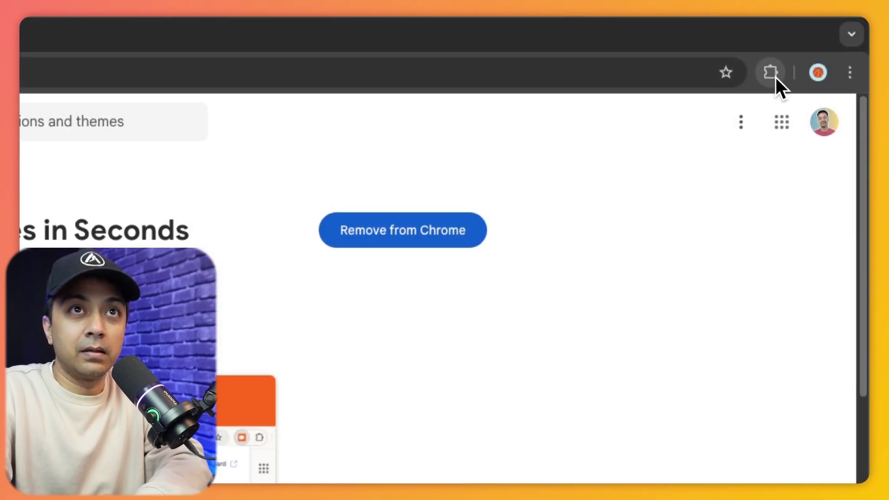
click(770, 72)
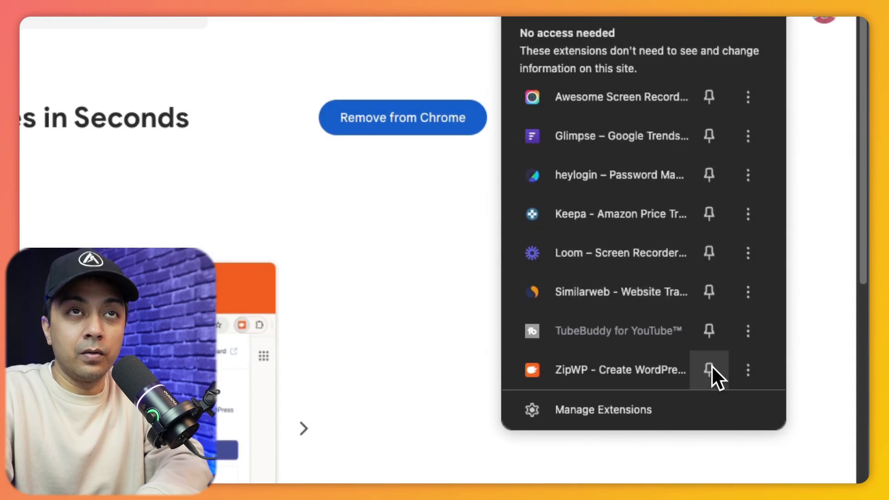
click(711, 366)
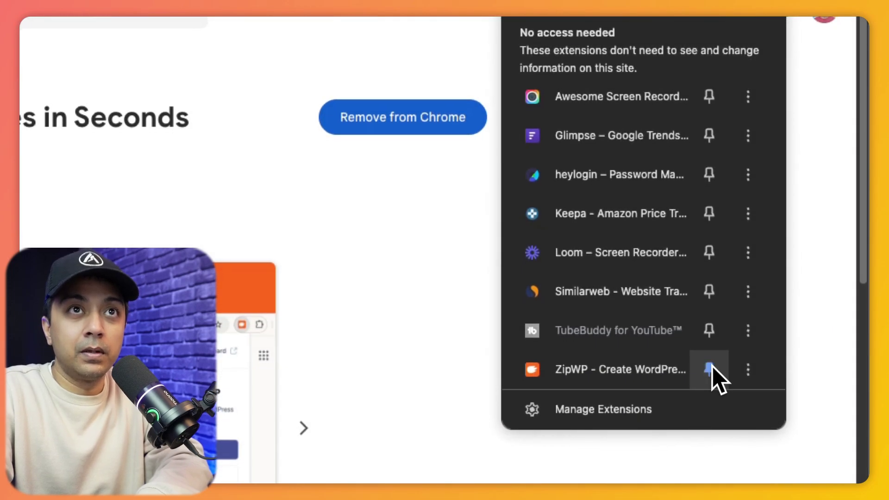
click(823, 273)
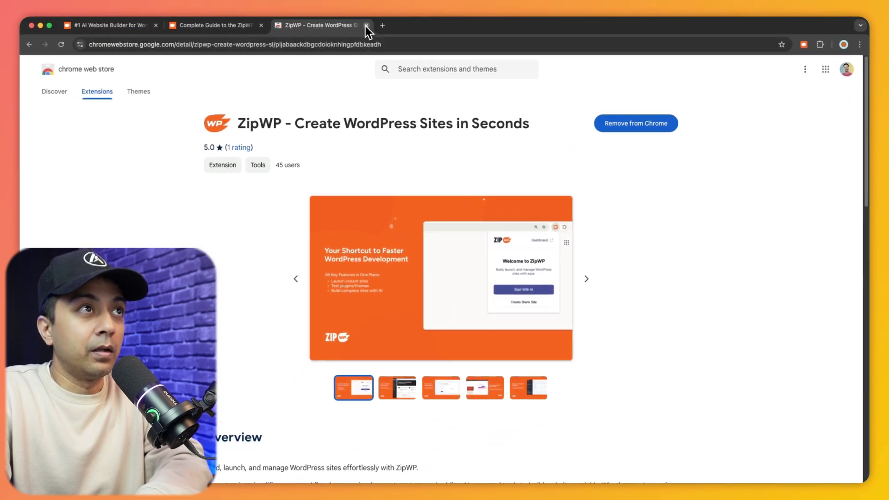
- Close the Web Store tab and view the ZipWP extension's welcome popup from the ZipWP homepage
click(366, 25)
click(123, 28)
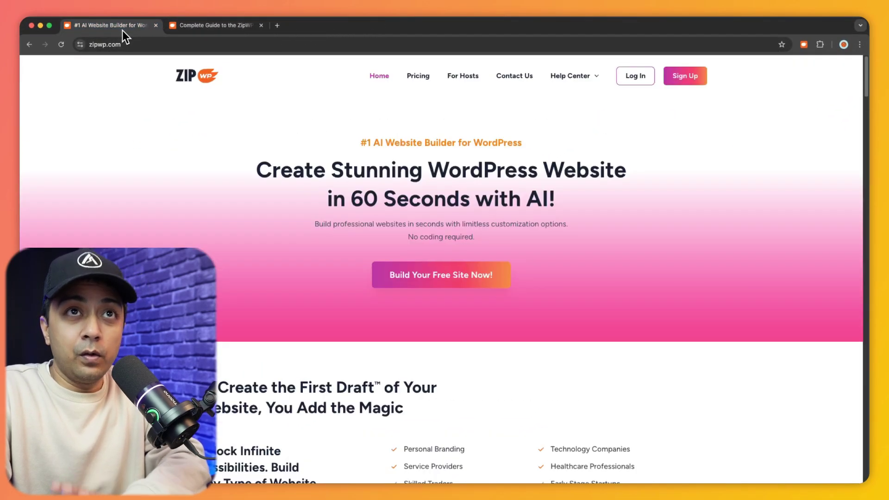
click(804, 45)
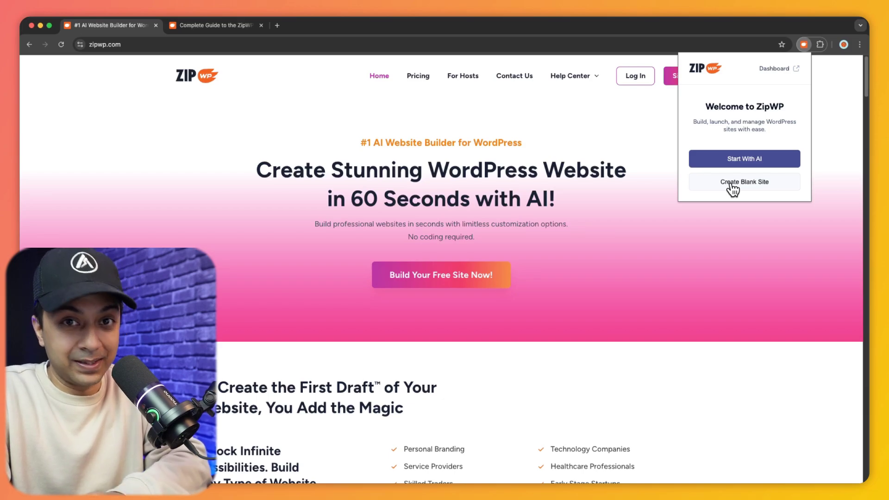
key(super+t)
- From wordpress.org, open the Astra theme page and launch a ZipWP test site with Try Now
text(wordpress.org)
key(Return)
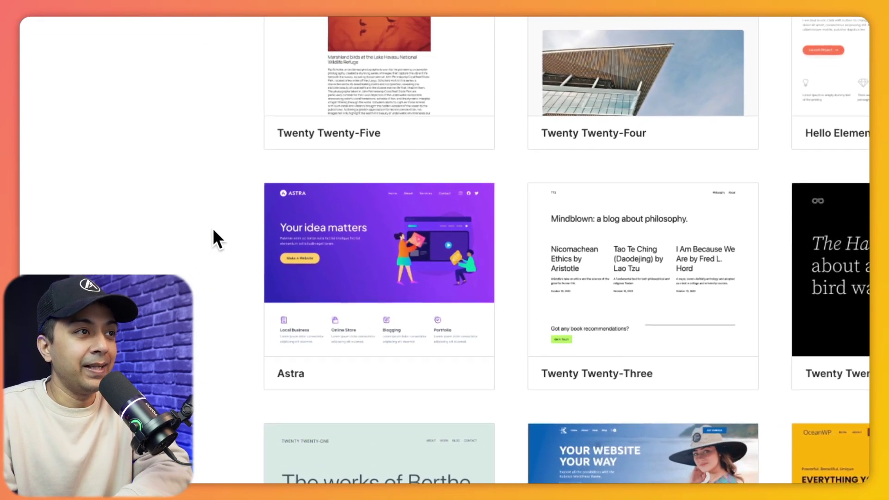
click(359, 267)
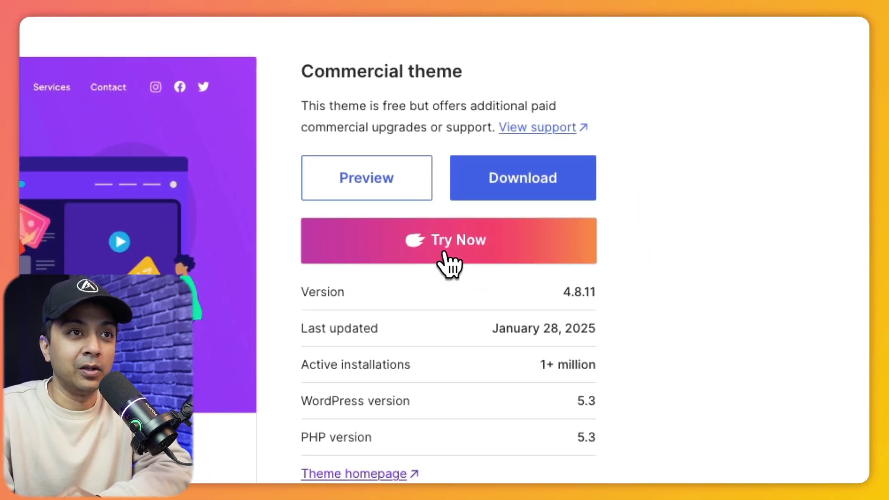
click(436, 249)
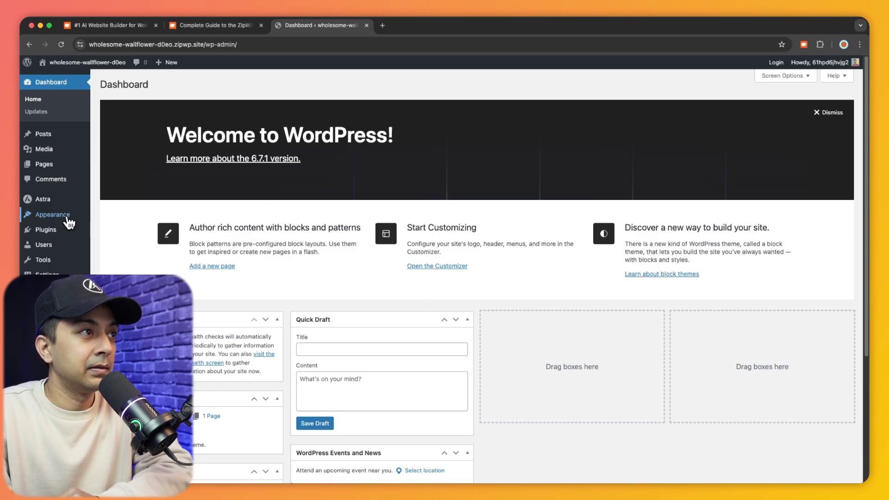
mouse_move(85, 249)
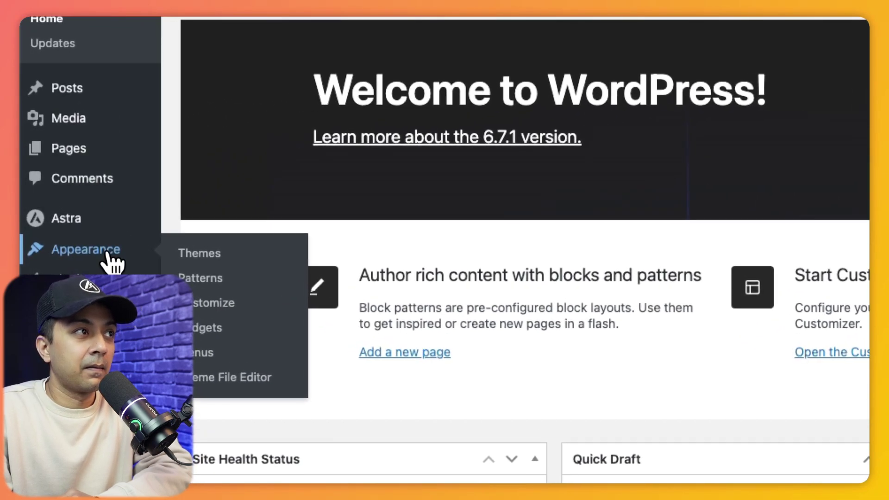
- Check the test site's Appearance > Themes page to confirm Astra is active
click(107, 253)
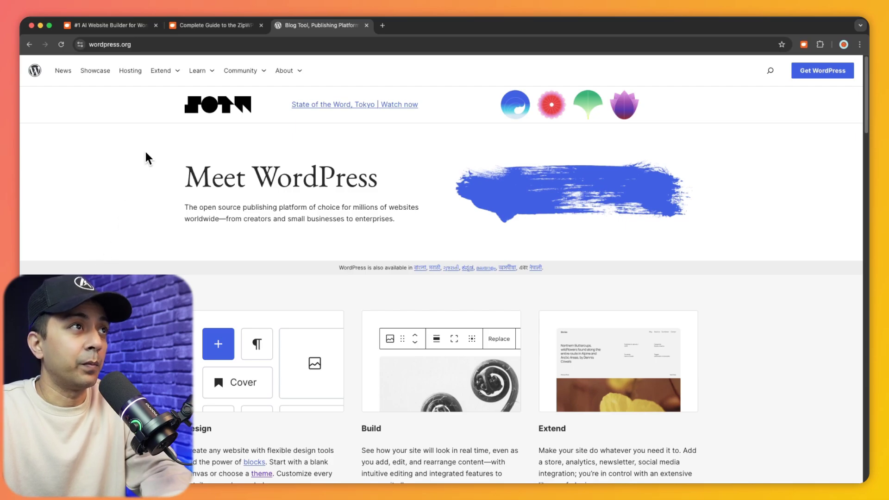
mouse_move(165, 71)
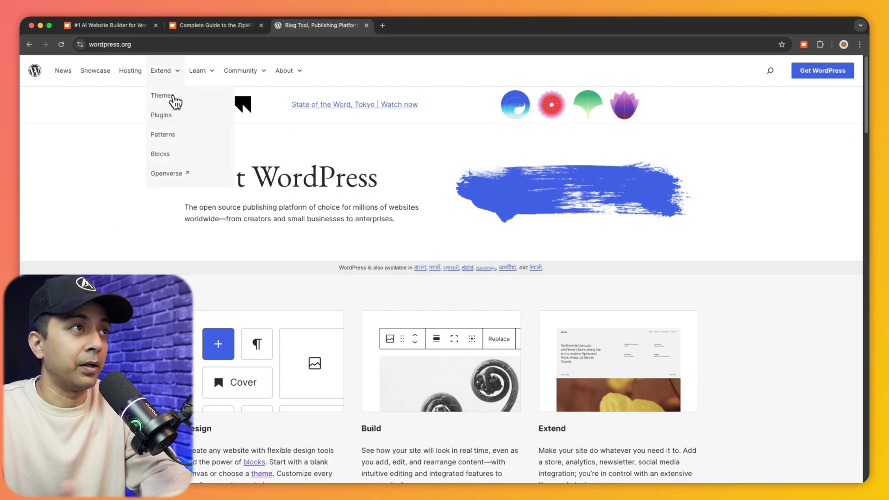
- Search the WordPress.org plugin directory for 'spec' and open the Spectra plugin page
click(168, 116)
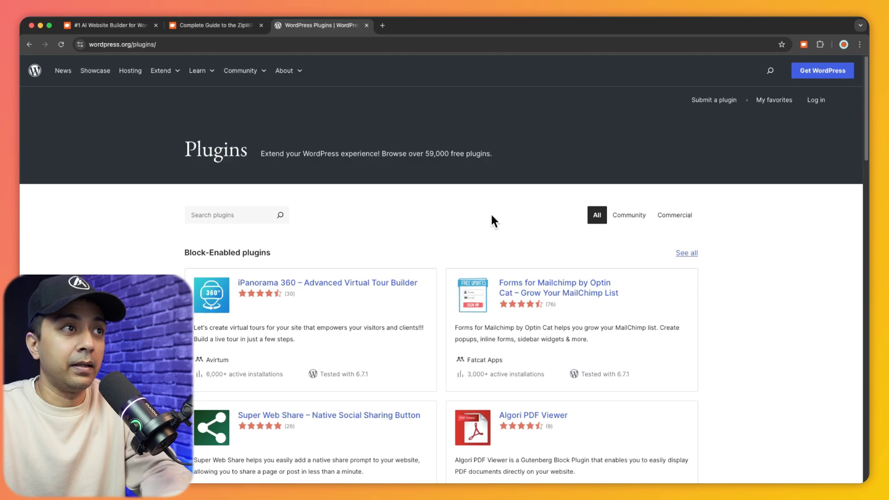
click(228, 215)
text(s)
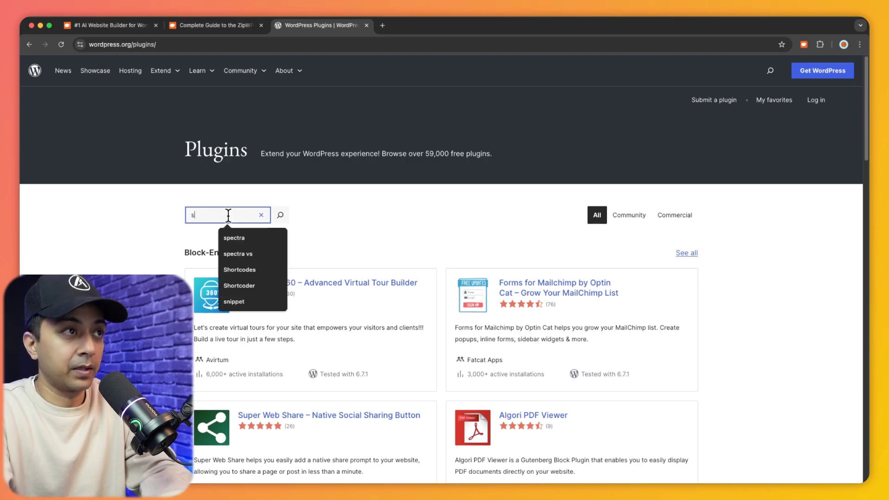
text(pectra)
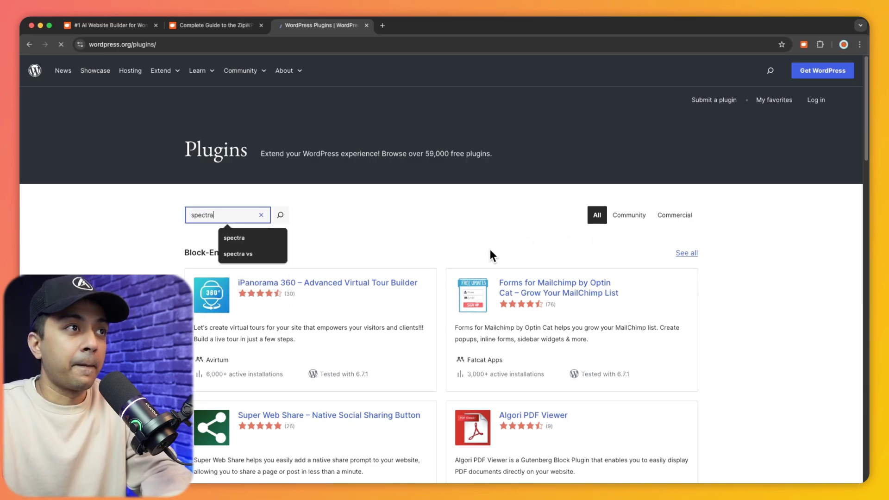
key(Return)
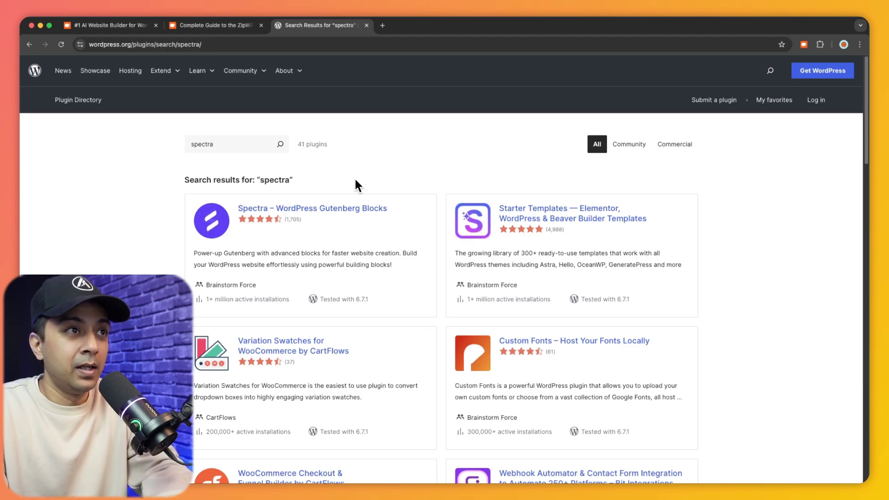
click(343, 209)
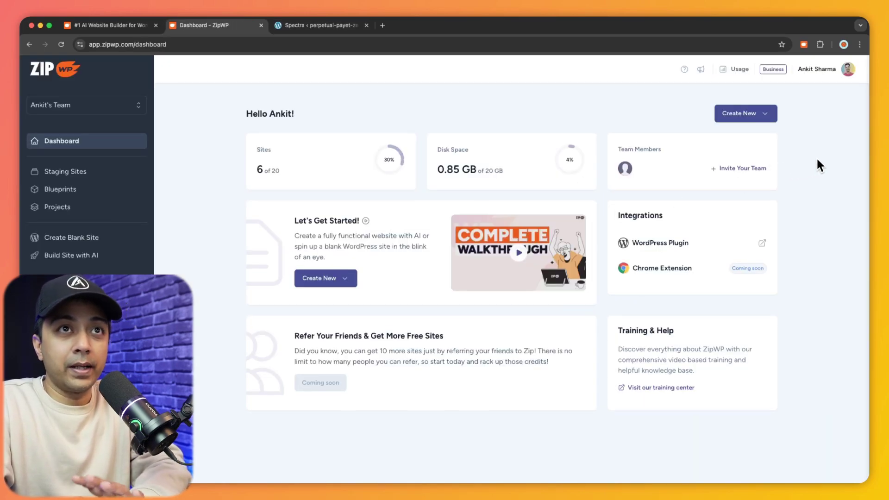
- Log out of ZipWP from the profile menu and return to the Spectra test-site tab
click(849, 71)
click(781, 194)
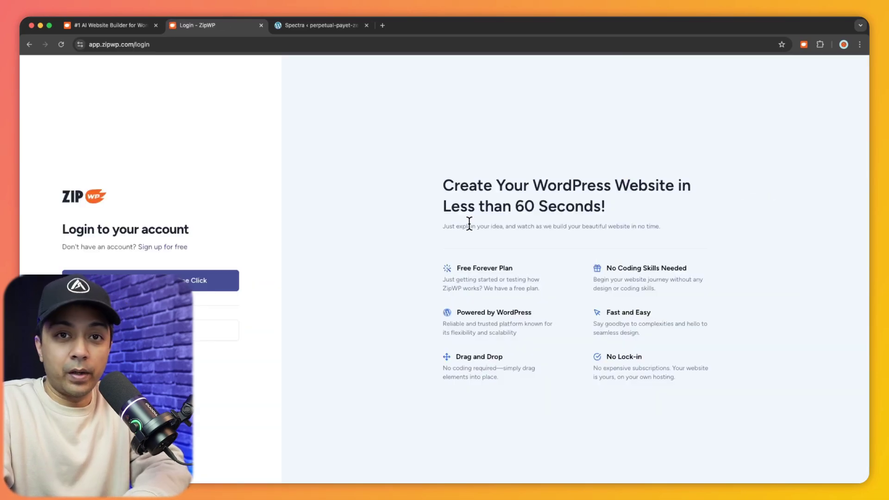
click(314, 25)
- Open Astra from wordpress.org's theme directory and try launching a test site while logged out
click(201, 45)
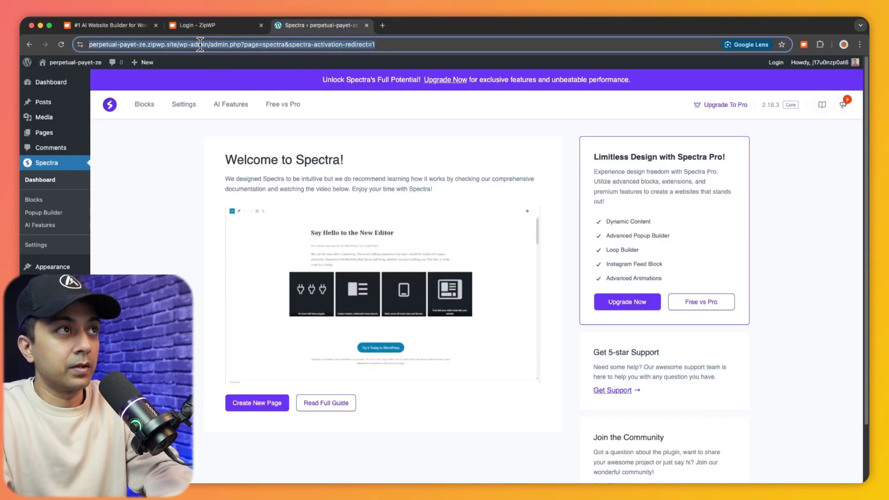
text(wordpress.org)
key(Return)
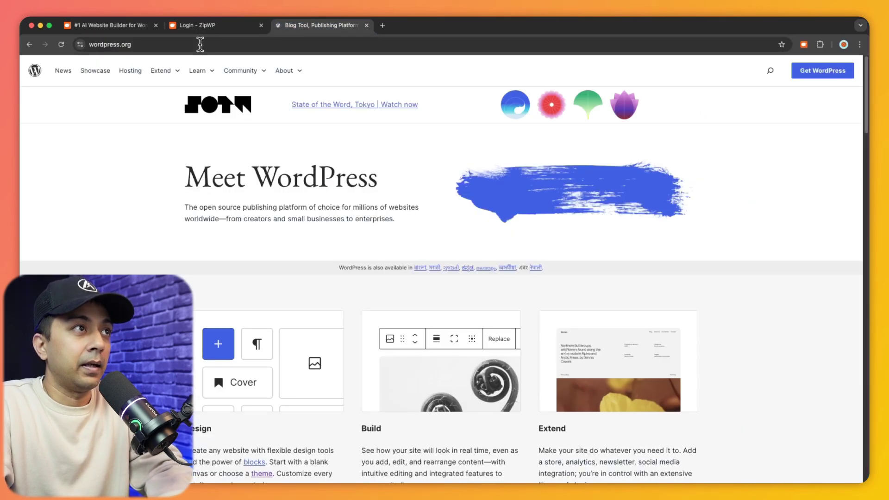
click(176, 77)
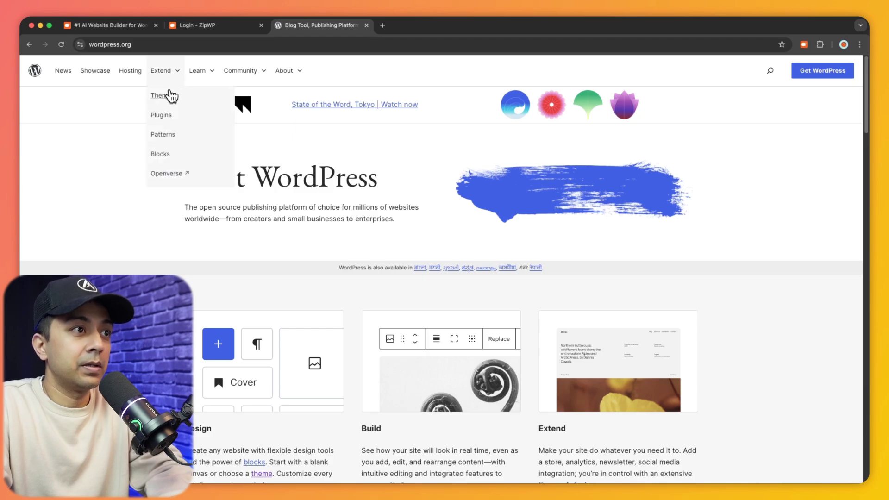
click(171, 96)
scroll(120, 220, down, 7)
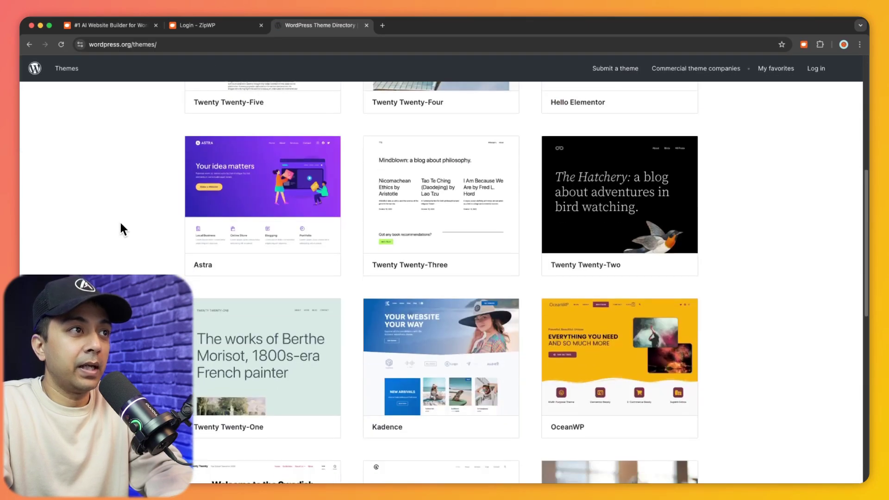
click(236, 220)
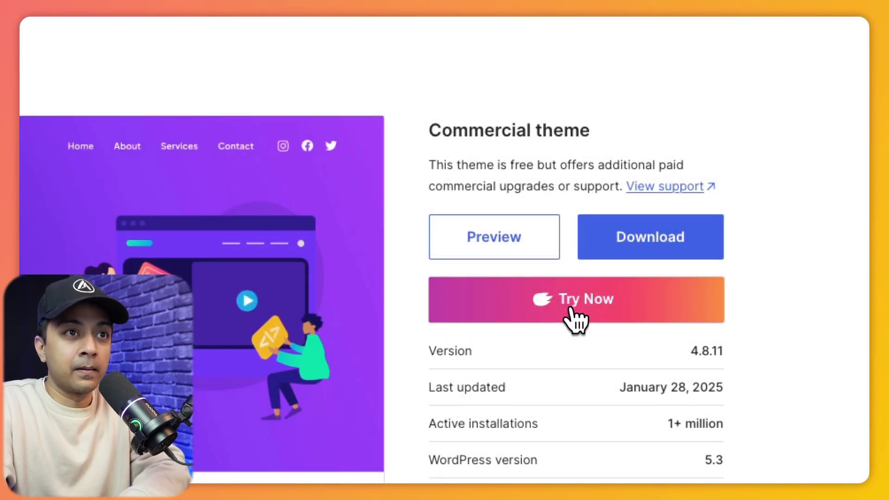
click(571, 309)
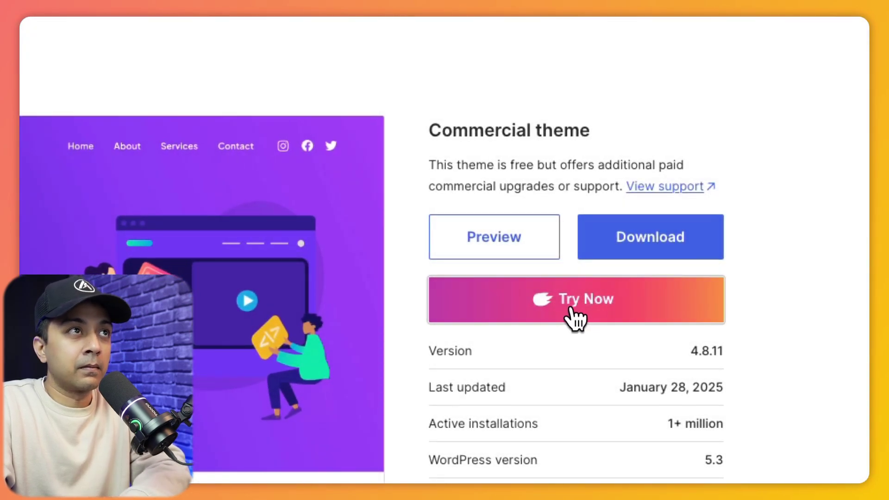